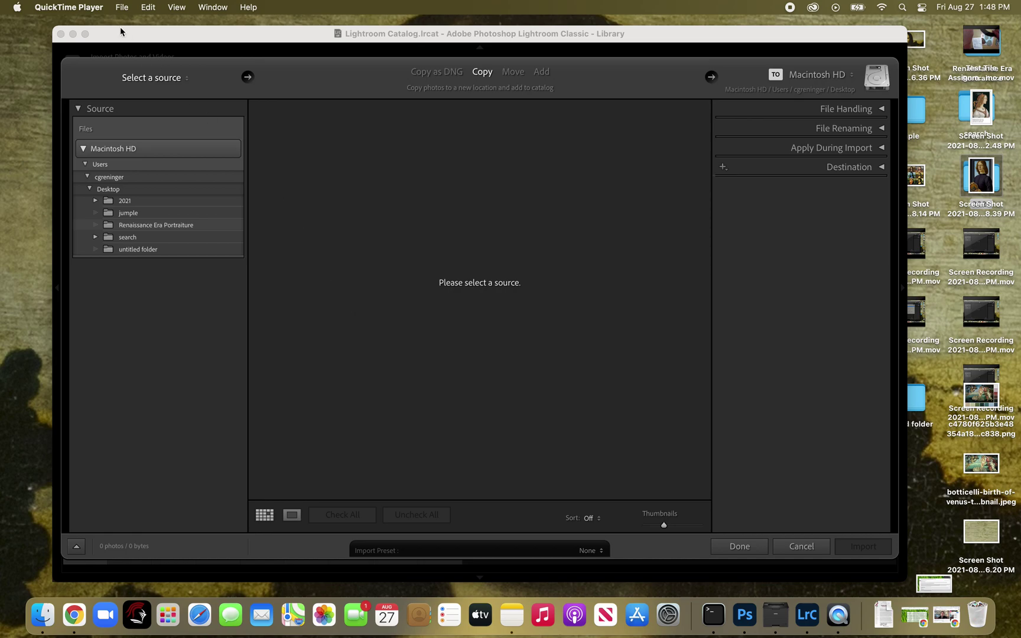
Leave the photo import dialog, then reposition and enlarge the catalog window.
drag(147, 40, 124, 34)
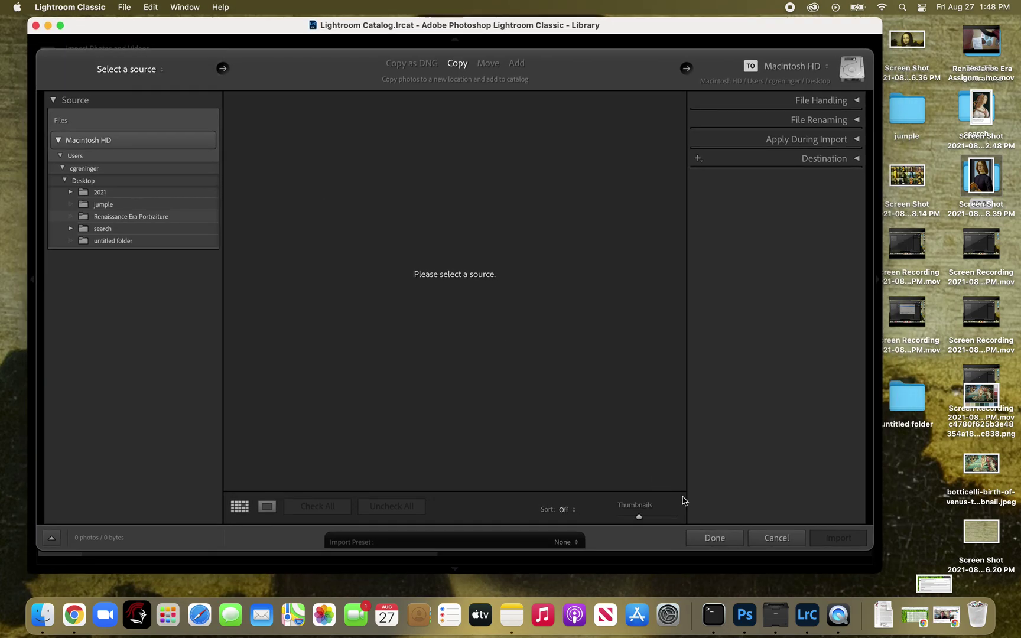
click(726, 539)
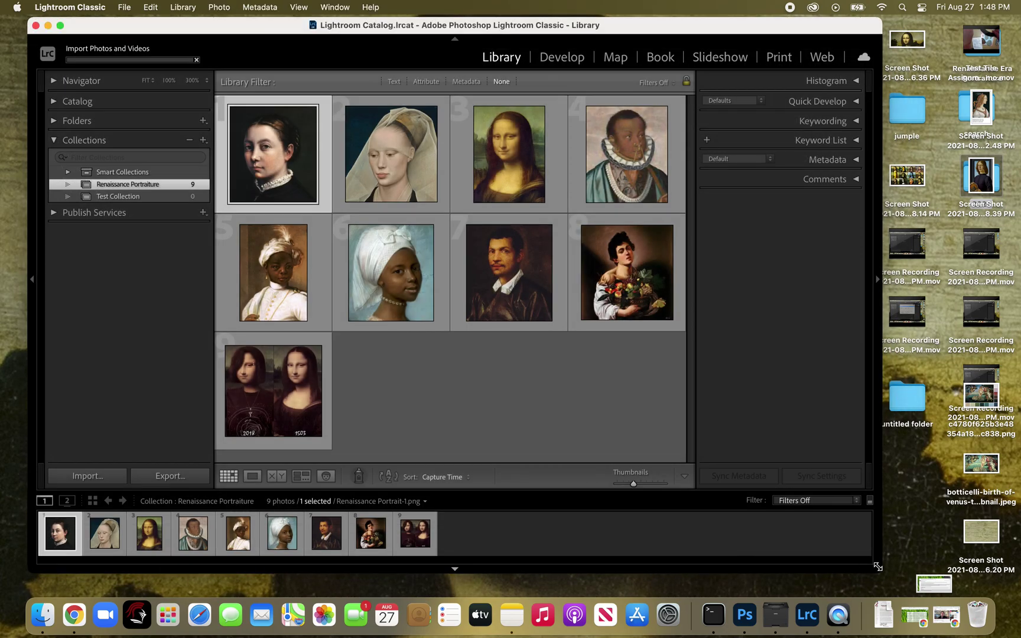
drag(879, 569, 989, 576)
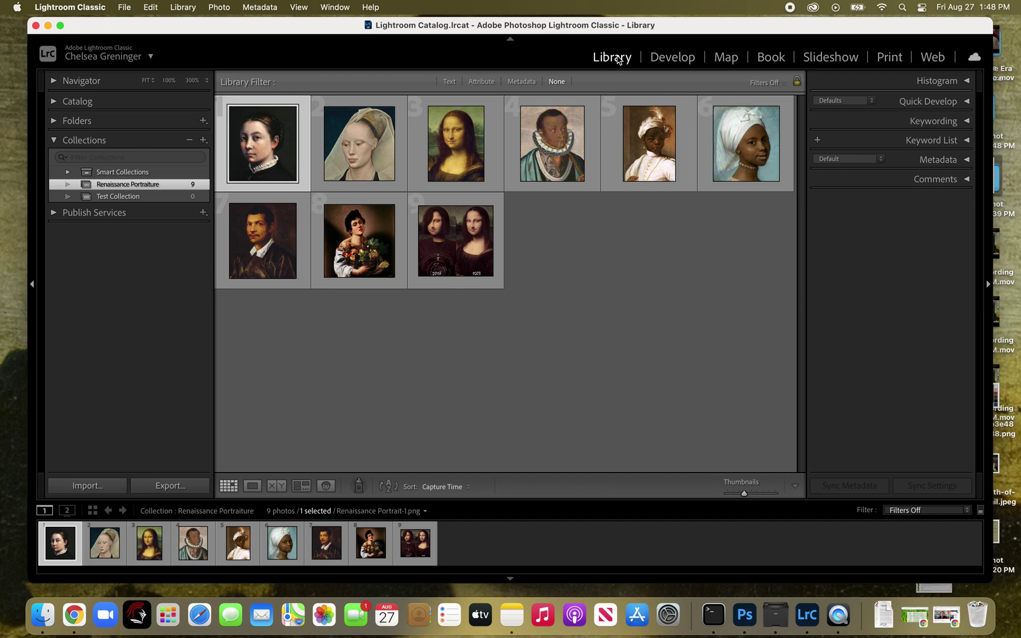
View the first portrait in the Develop module and return to the Library.
click(679, 64)
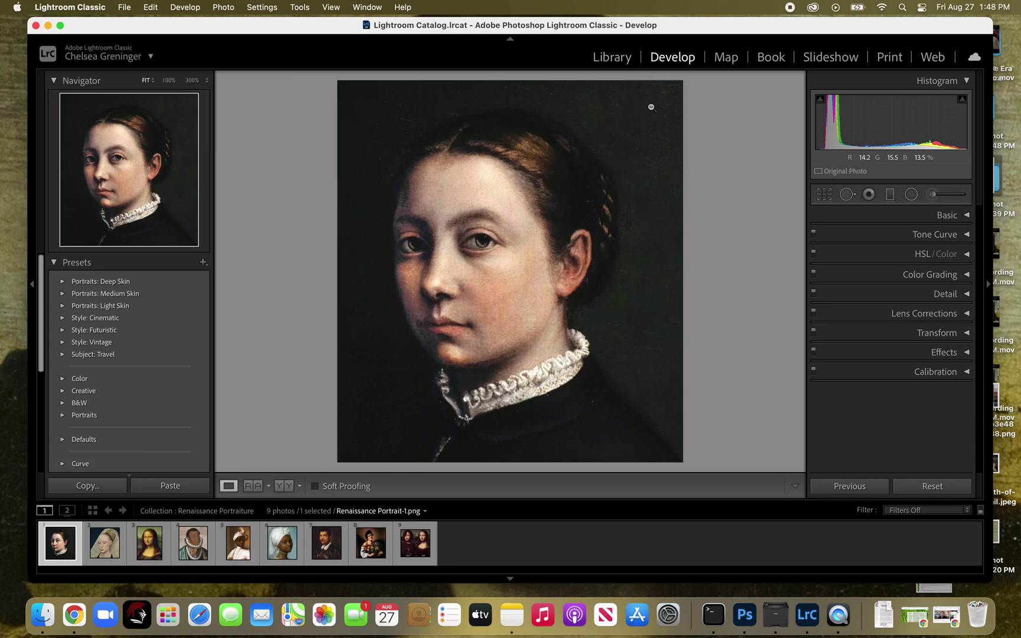
click(621, 62)
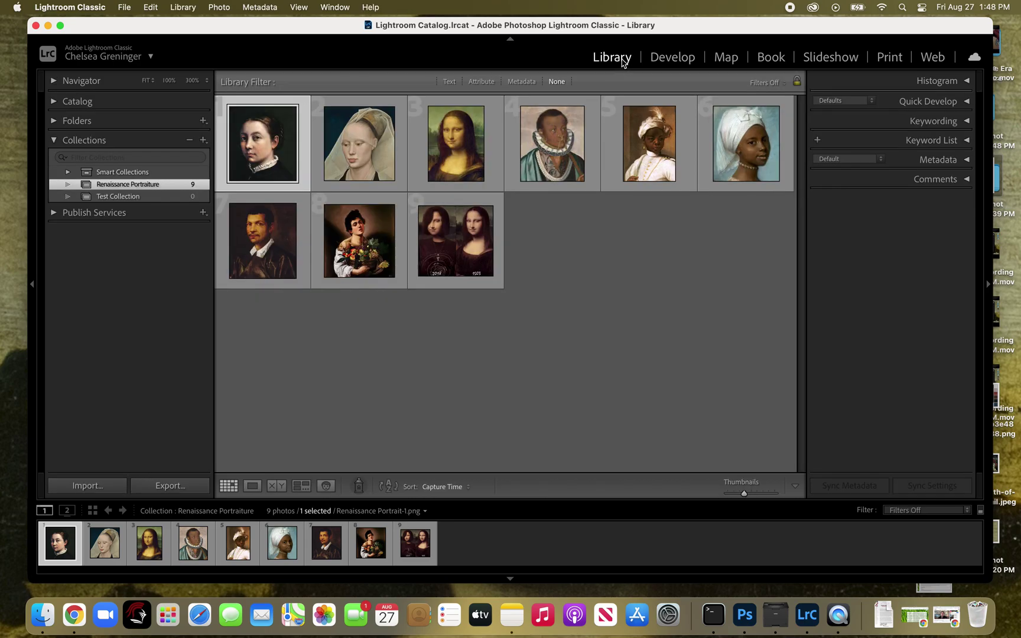
Start a photo import with the Desktop folder "Renaissance Era Portraiture" as the source.
click(118, 489)
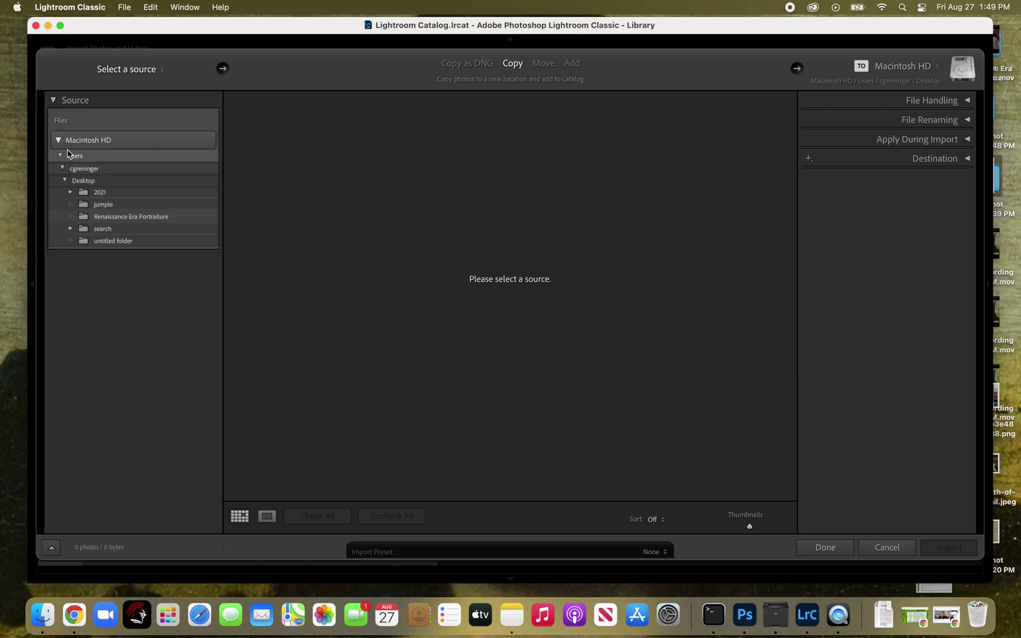
click(65, 180)
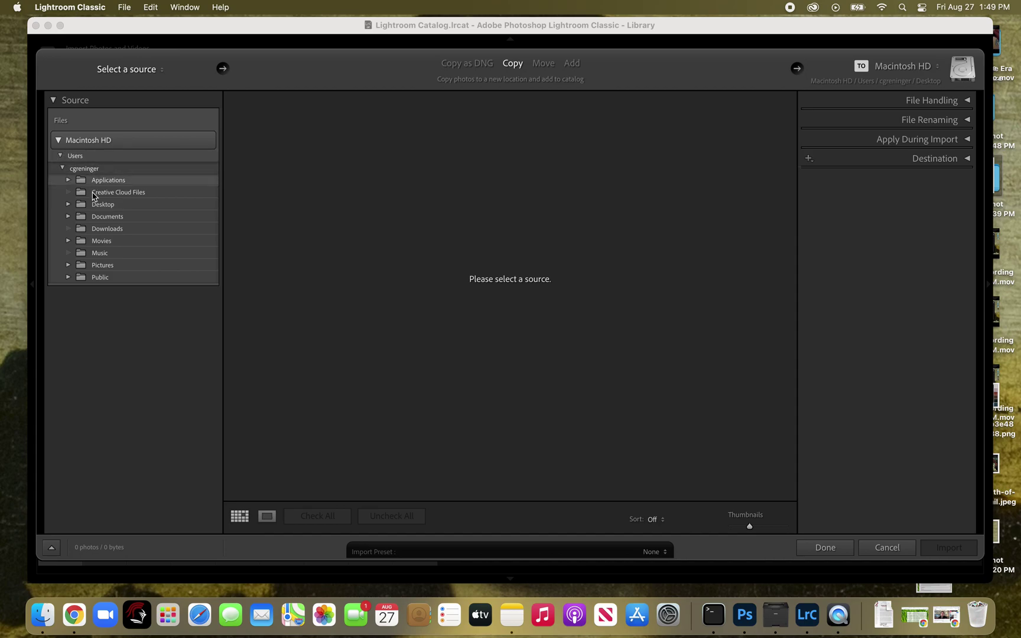
click(68, 204)
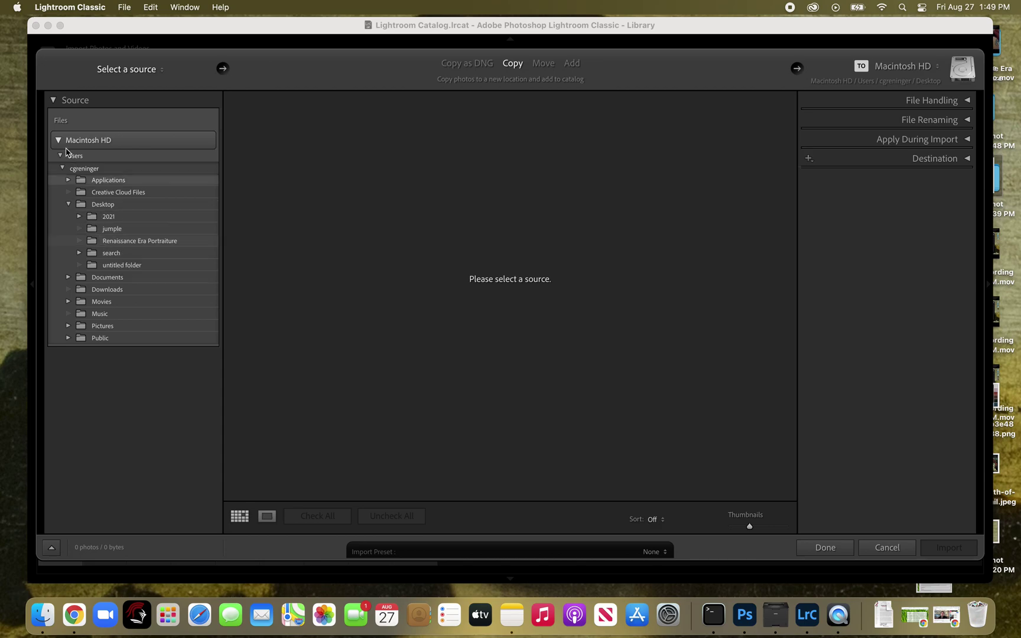
click(117, 241)
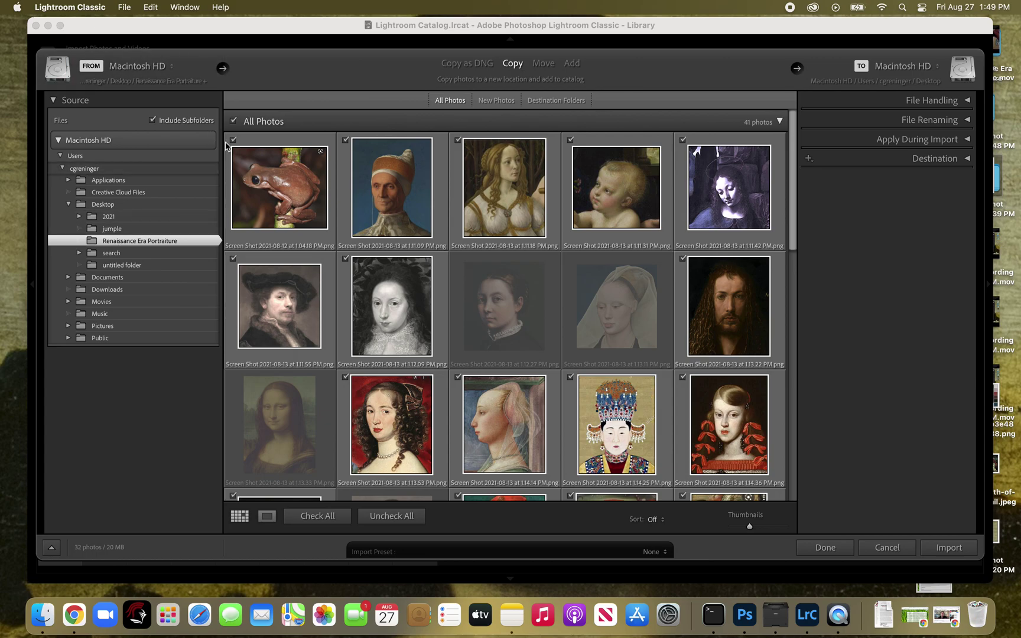
Exclude all photos in the source folder from the import.
click(233, 122)
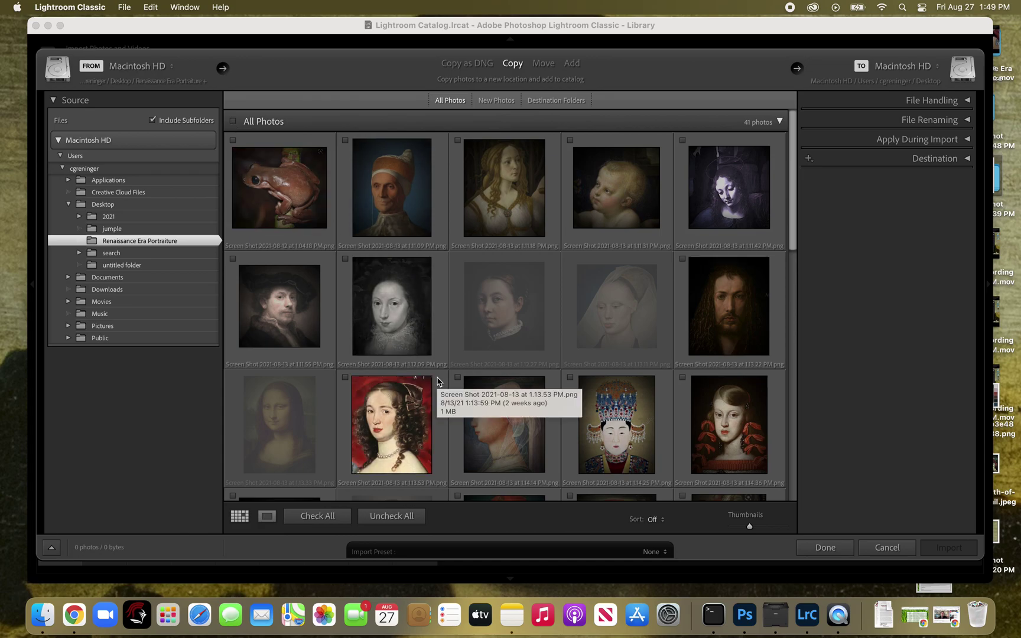
scroll(437, 382, down, 10)
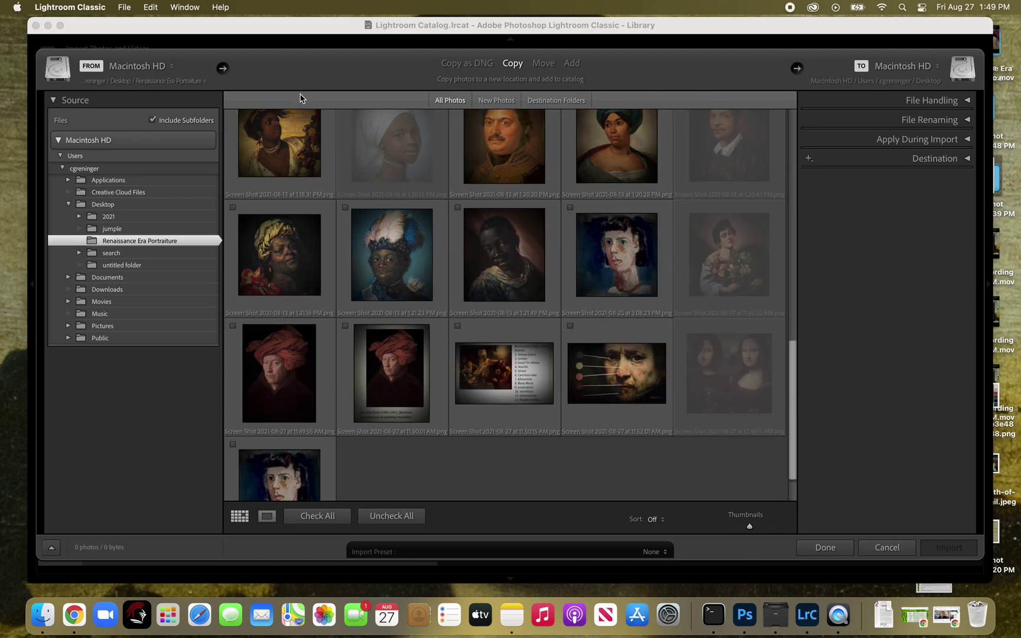
scroll(328, 182, up, 15)
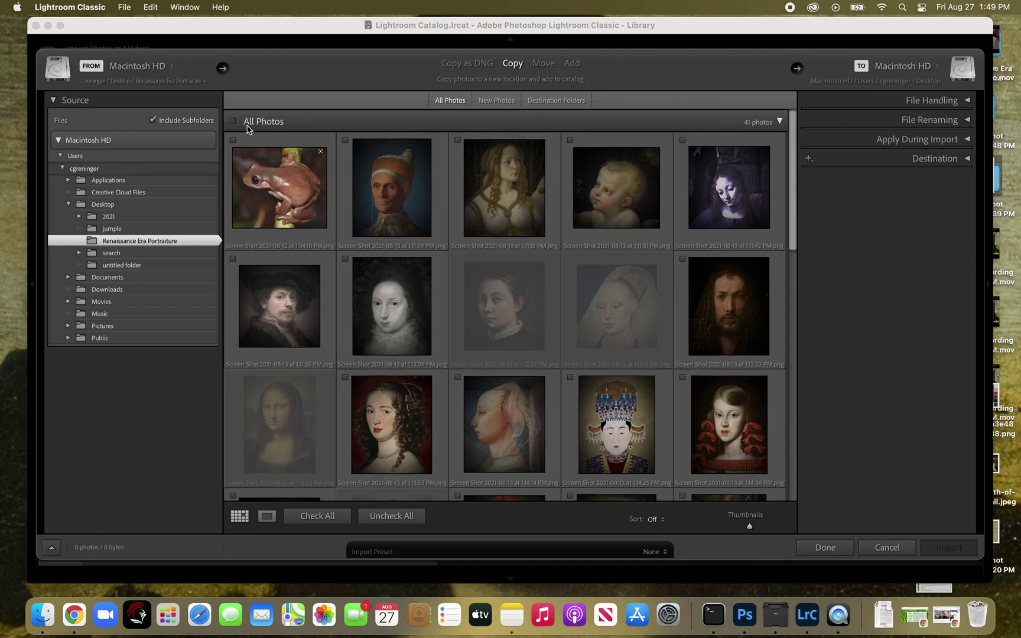
click(234, 122)
click(234, 122)
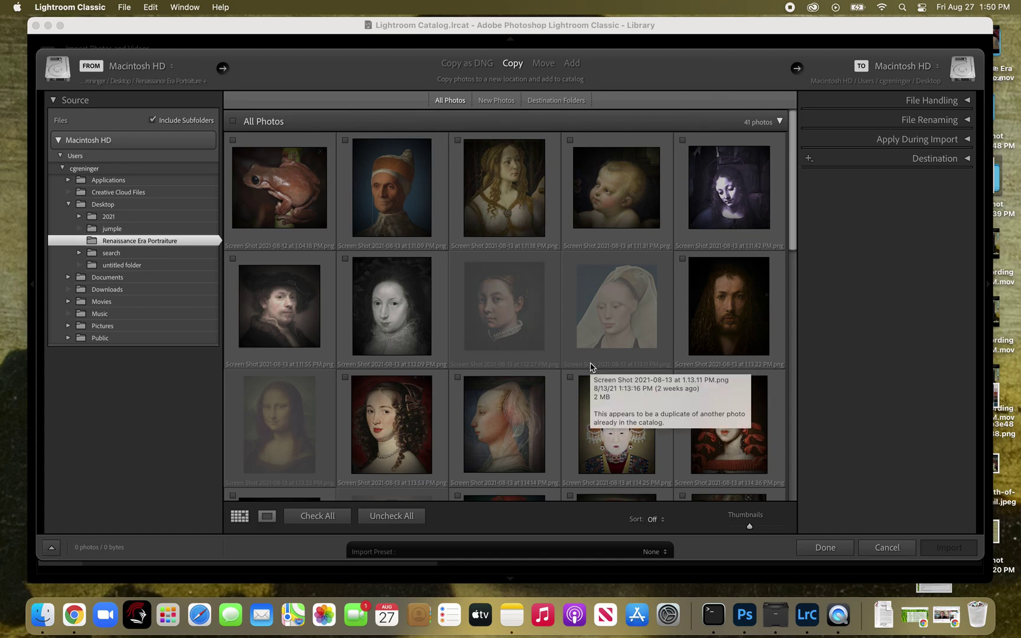
Mark five screenshots for import: 1.13.53 PM, 1.14.57 PM, 1.17.49 PM, 1.21.23 PM and 11.50.01 AM.
scroll(590, 366, down, 4)
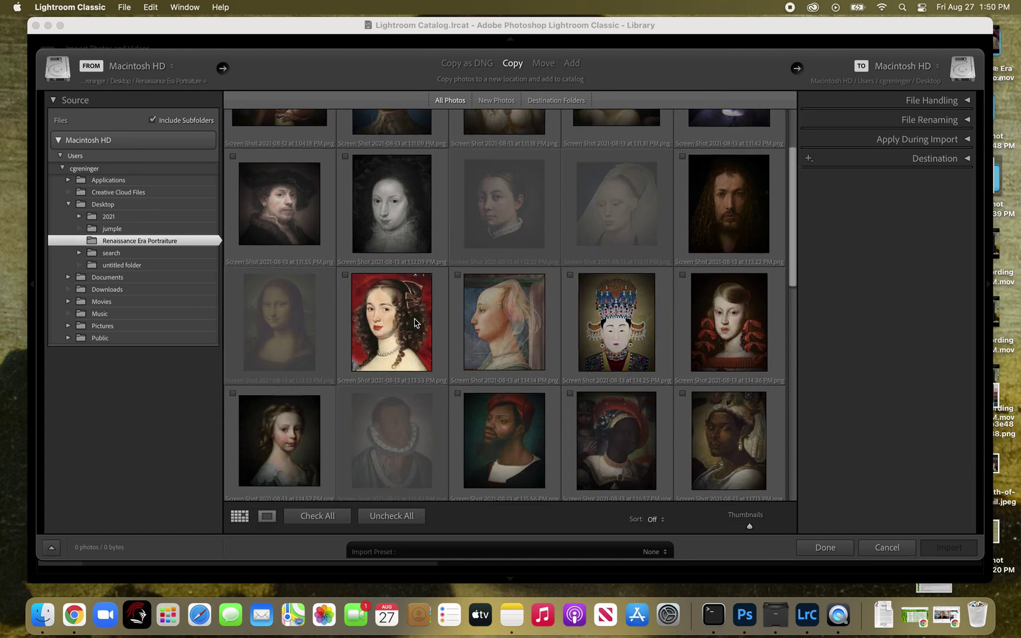
click(415, 322)
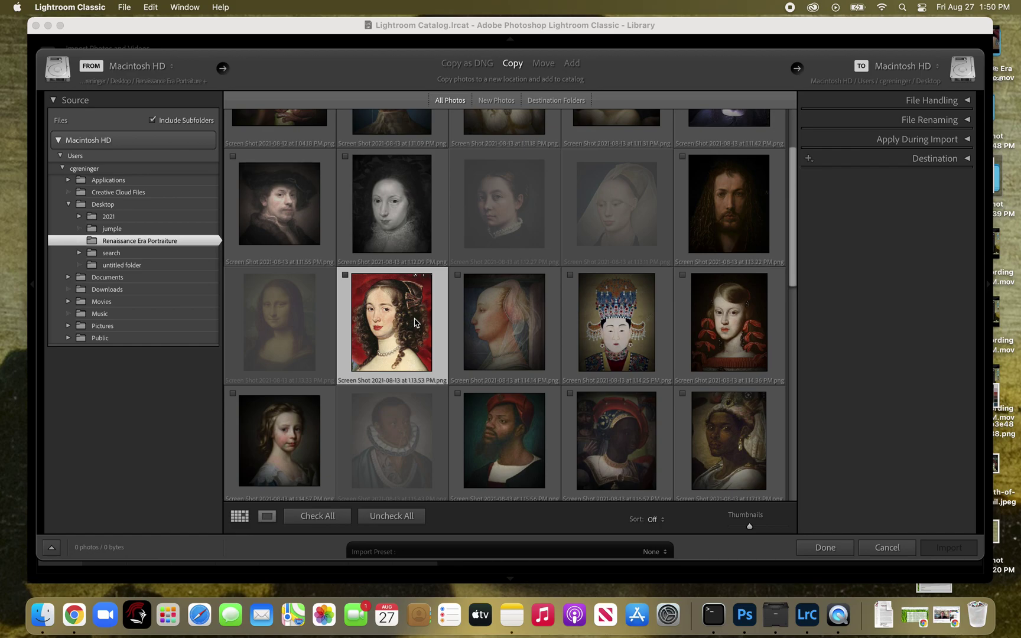
scroll(413, 322, down, 6)
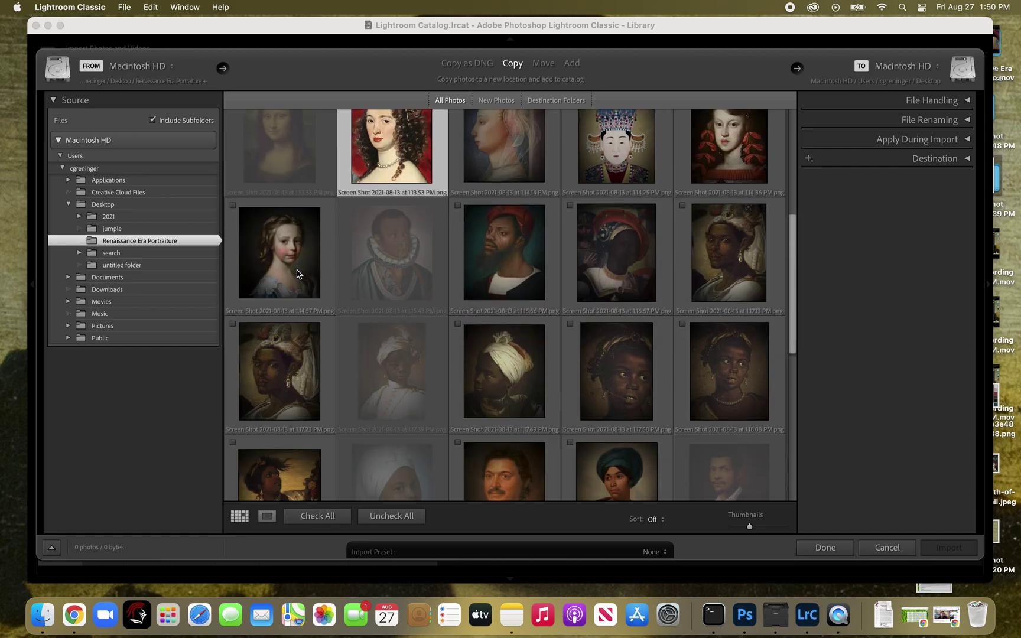
super+click(298, 273)
super+click(523, 381)
scroll(522, 379, down, 6)
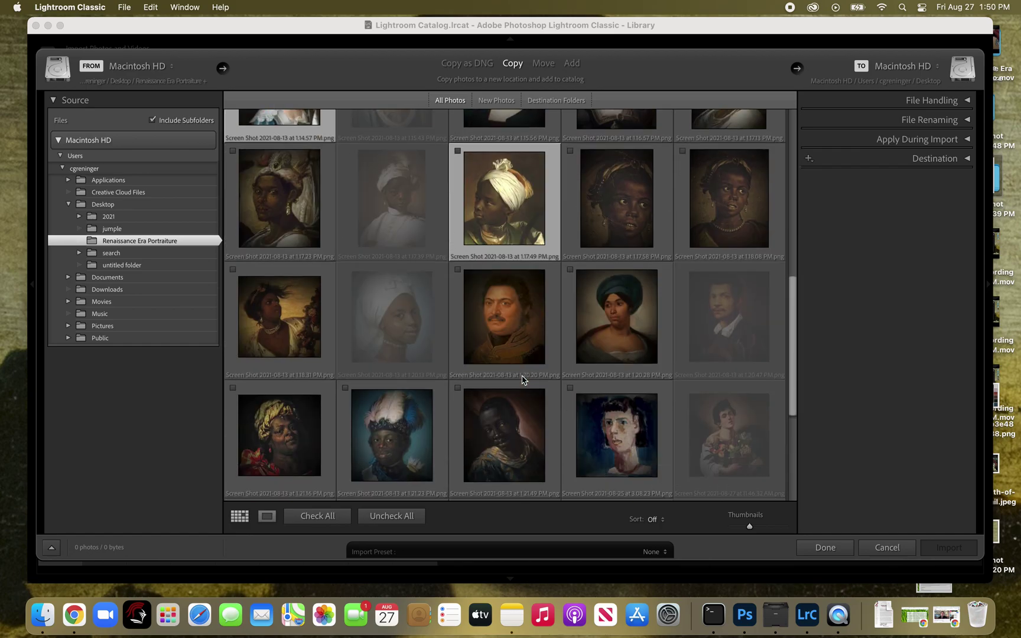
scroll(522, 379, down, 3)
super+click(424, 350)
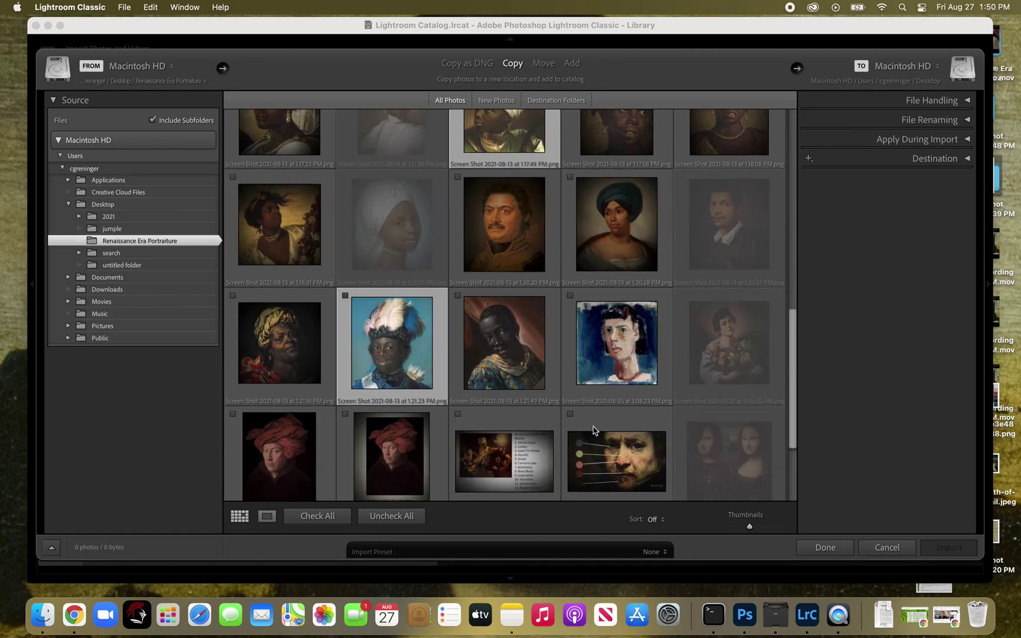
super+click(419, 451)
scroll(408, 450, down, 5)
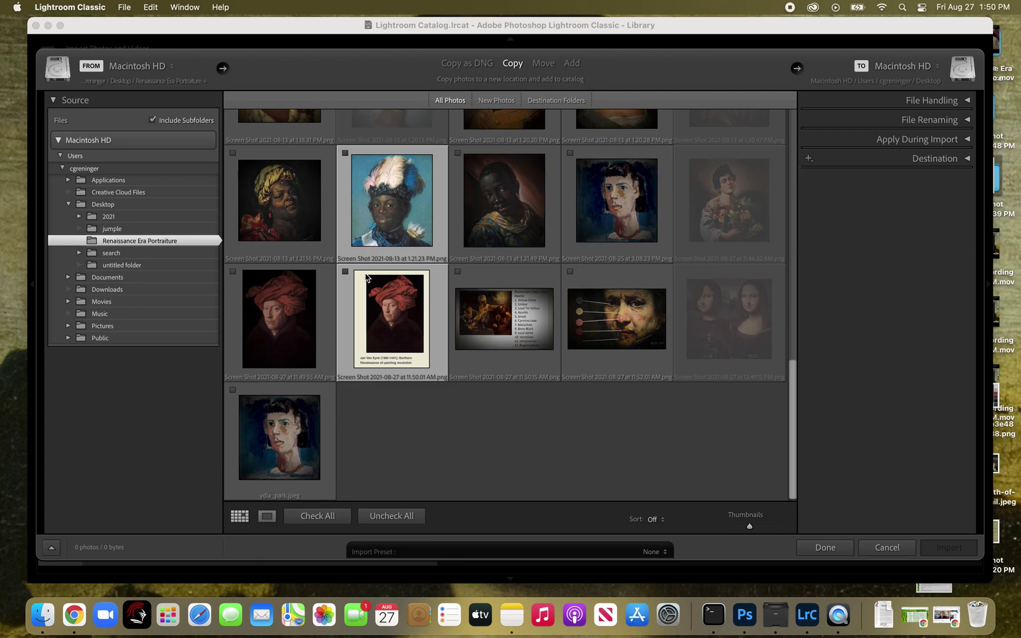
click(346, 271)
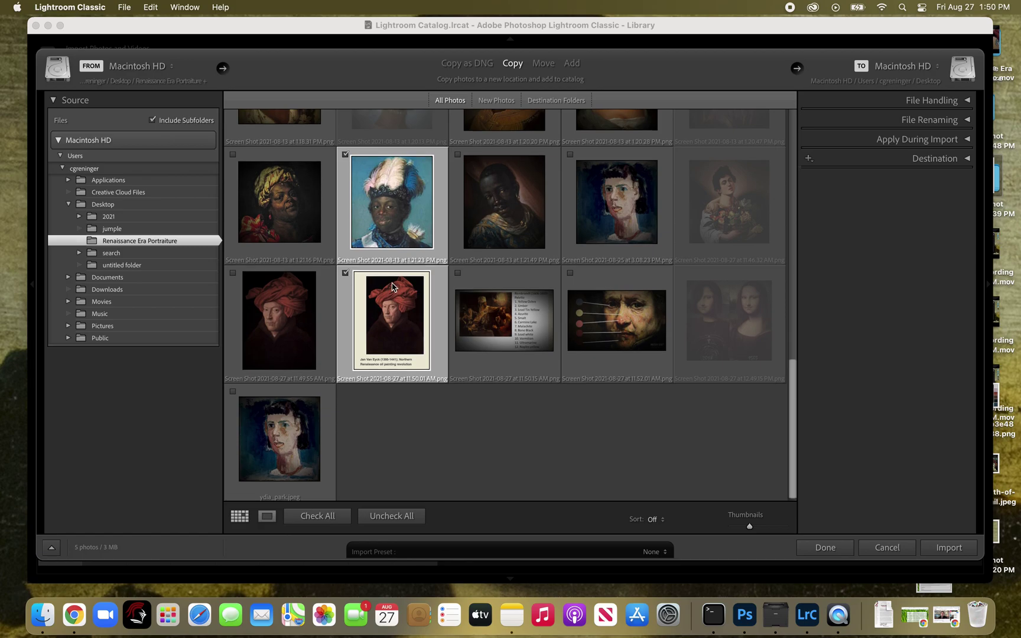
scroll(392, 287, up, 15)
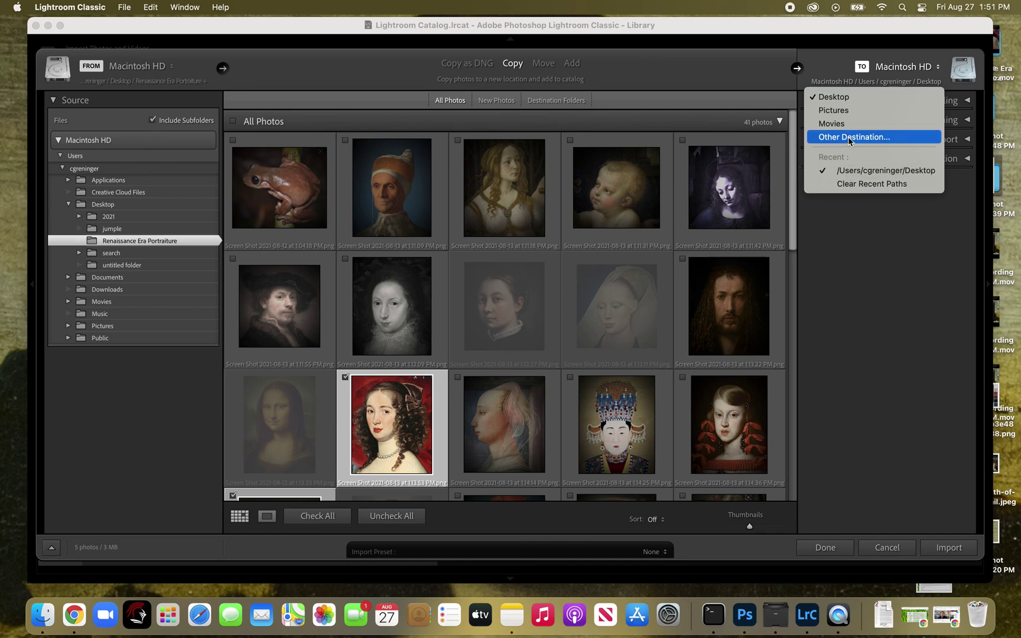
click(848, 136)
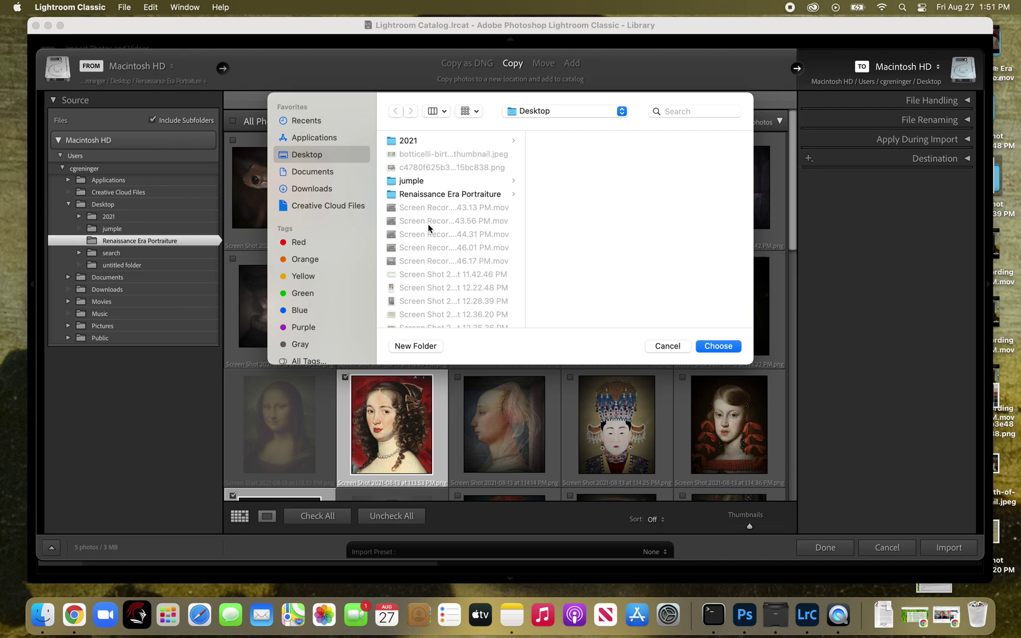
scroll(428, 224, down, 5)
scroll(428, 223, up, 5)
click(673, 346)
Set the import destination to the Desktop.
click(910, 67)
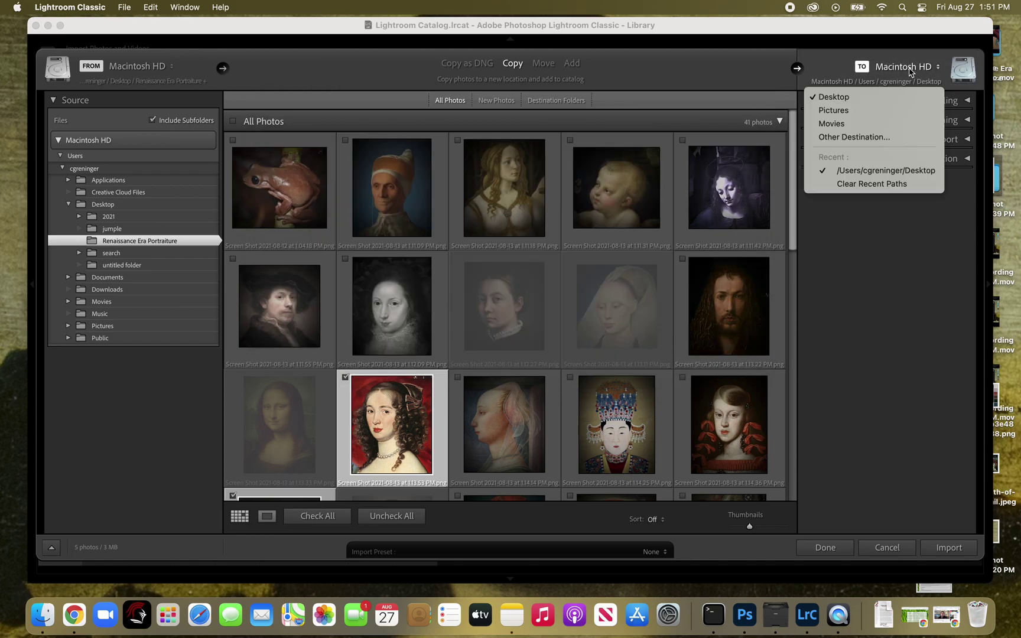
click(846, 98)
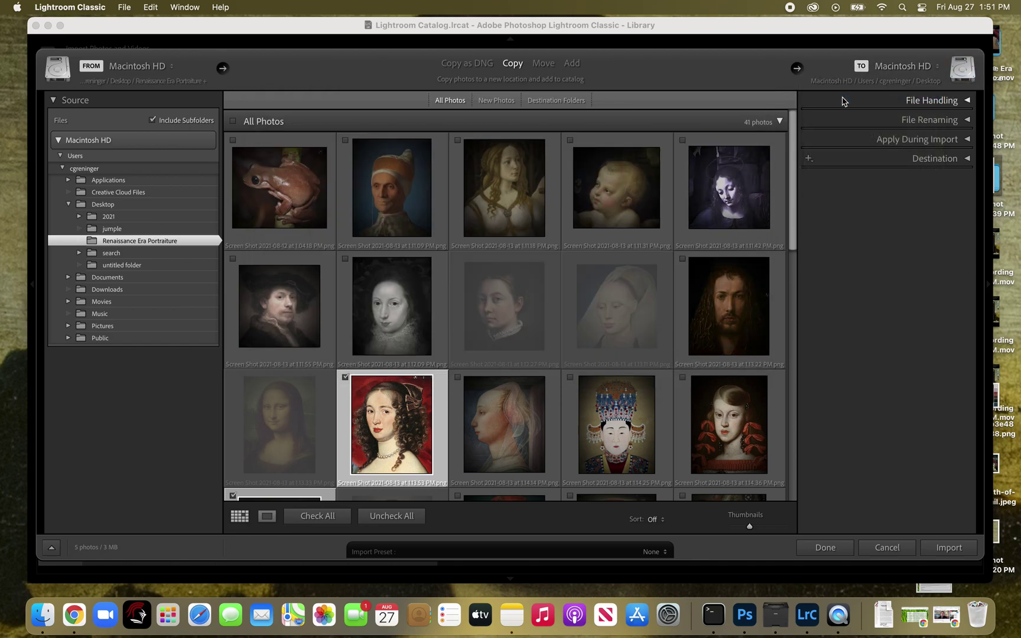
In the file handling options, add the imported photos to a new collection named "Renaissance Portaits 2".
click(967, 101)
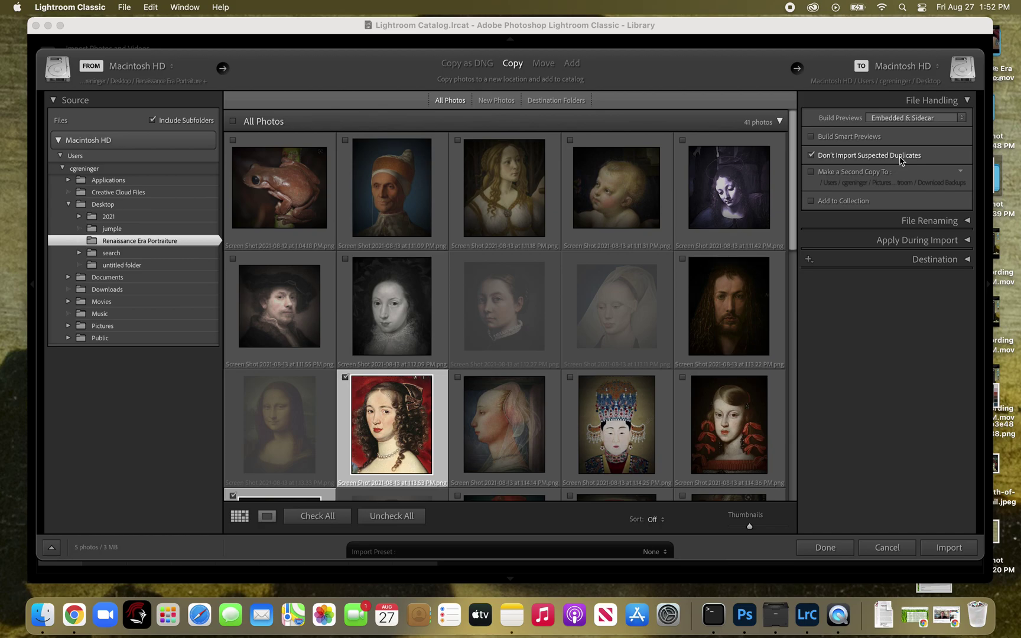
click(811, 201)
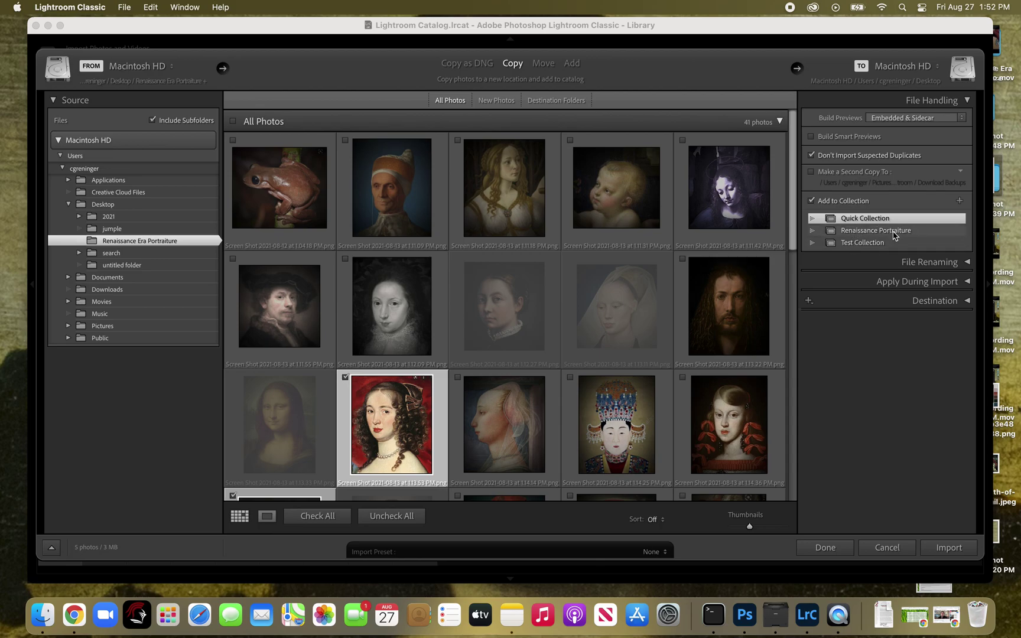
click(959, 203)
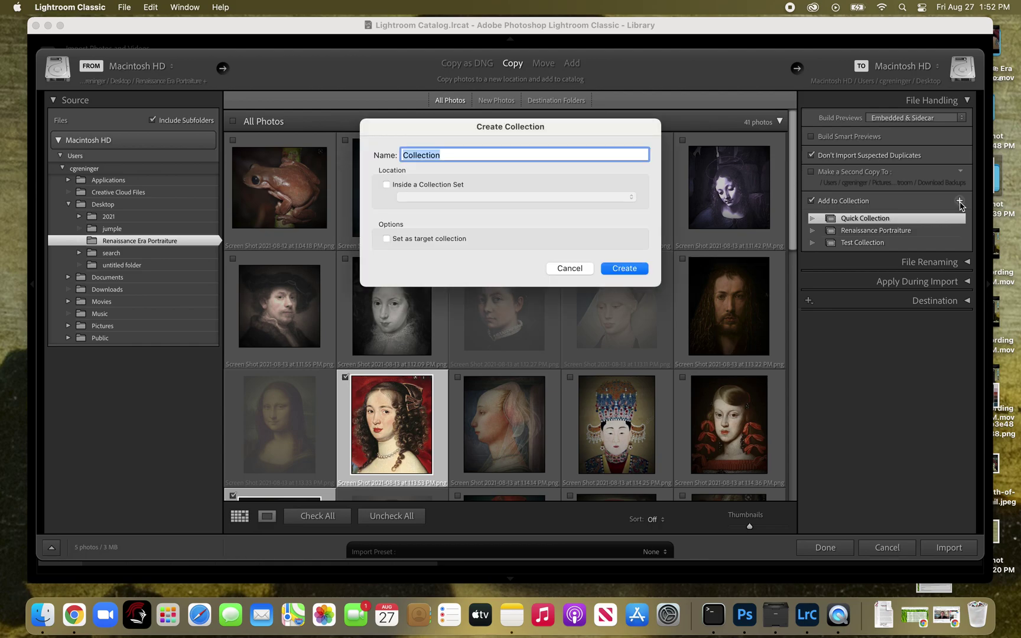
text(RE)
key(BackSpace)
text(enaissance Portaits 2)
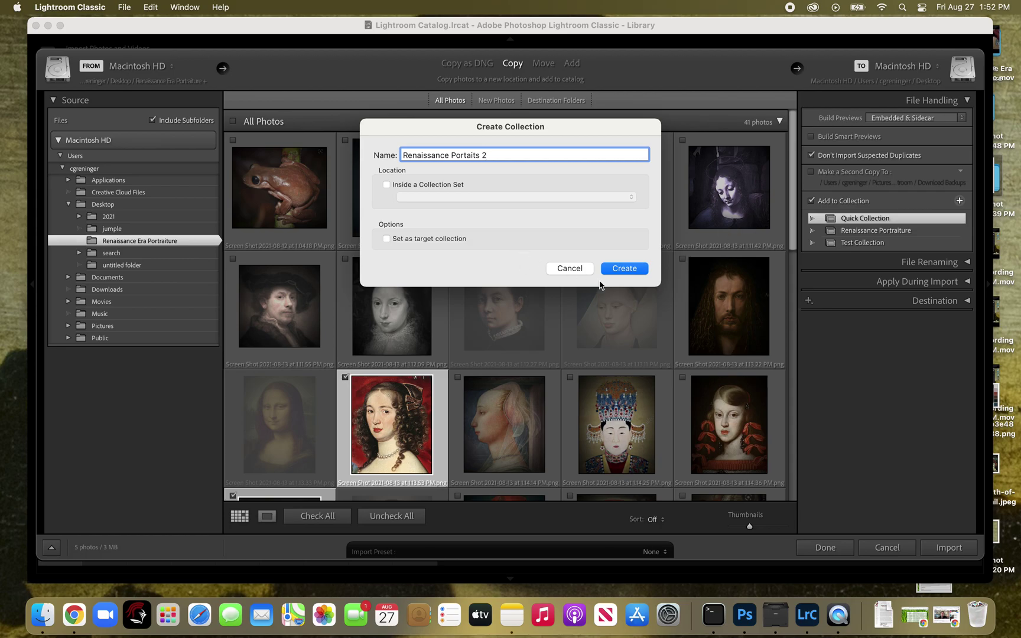
click(626, 269)
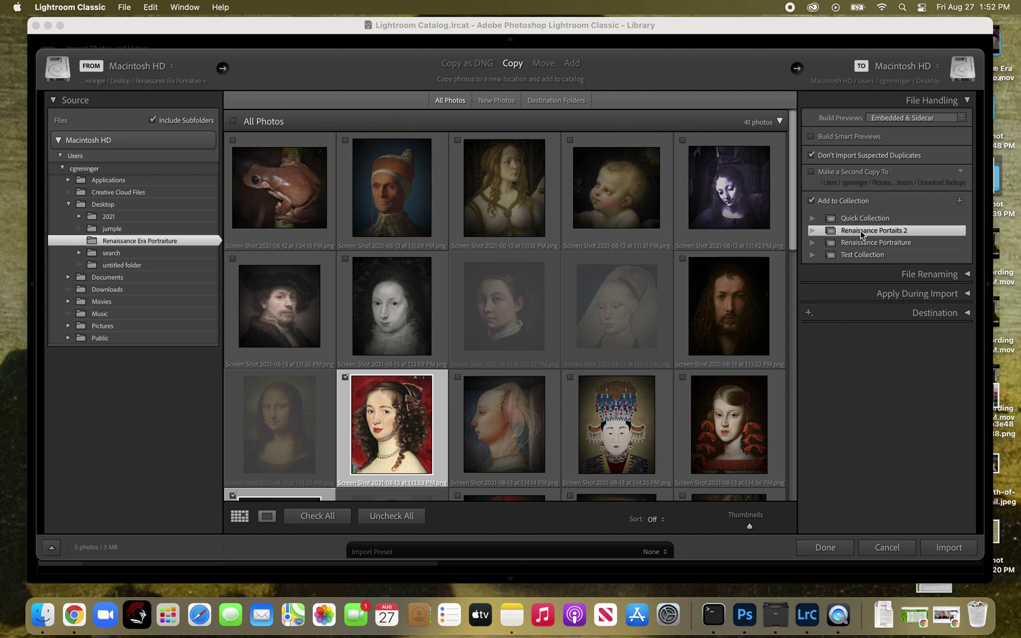
click(967, 101)
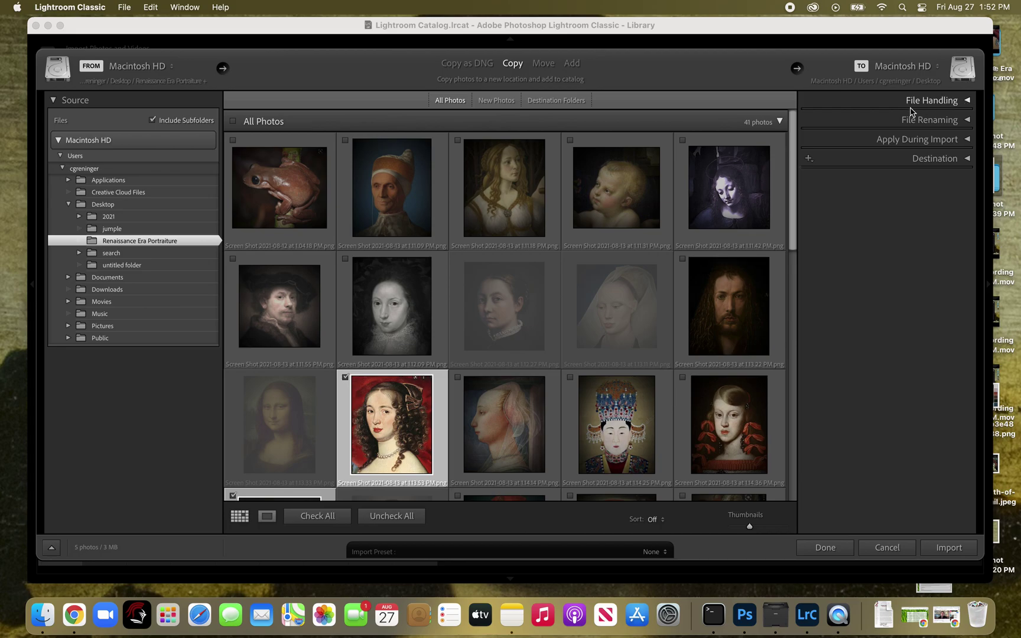
Set file renaming to the Custom Name template with the custom text "Renaissance Portrait".
click(967, 121)
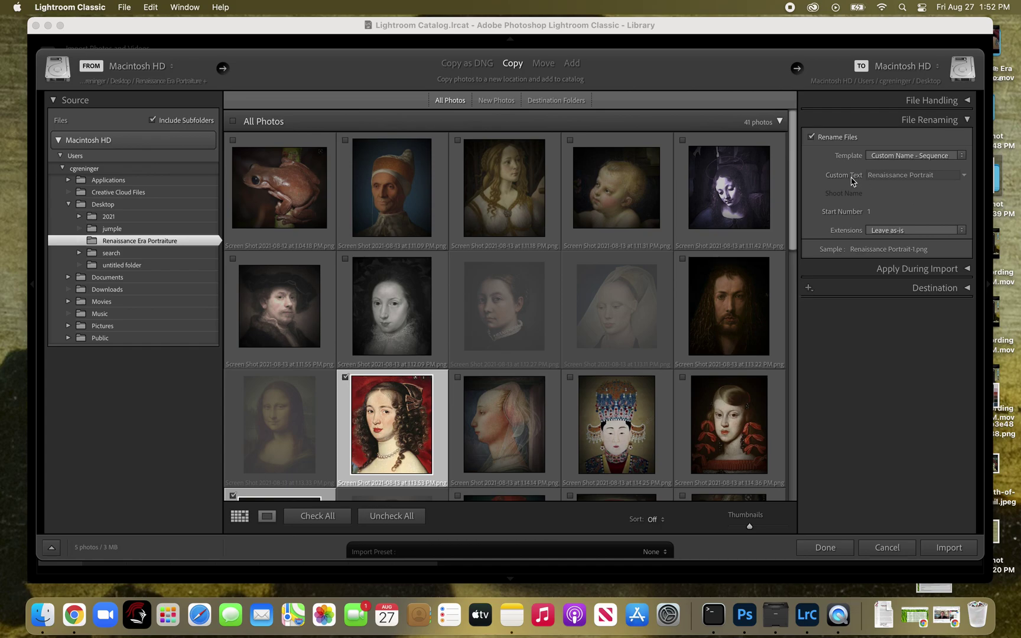
click(963, 156)
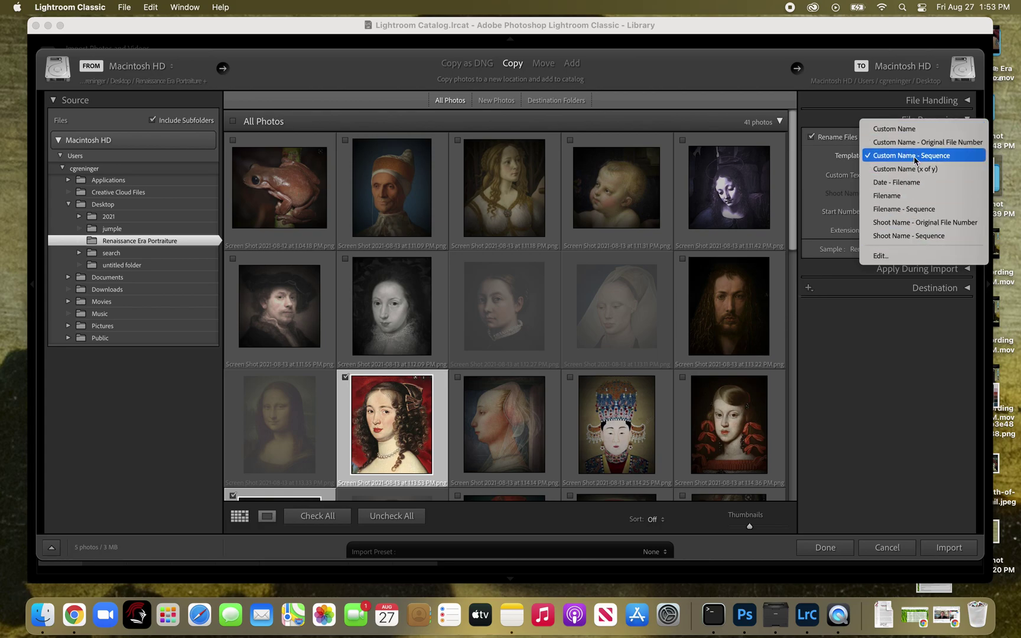
click(908, 129)
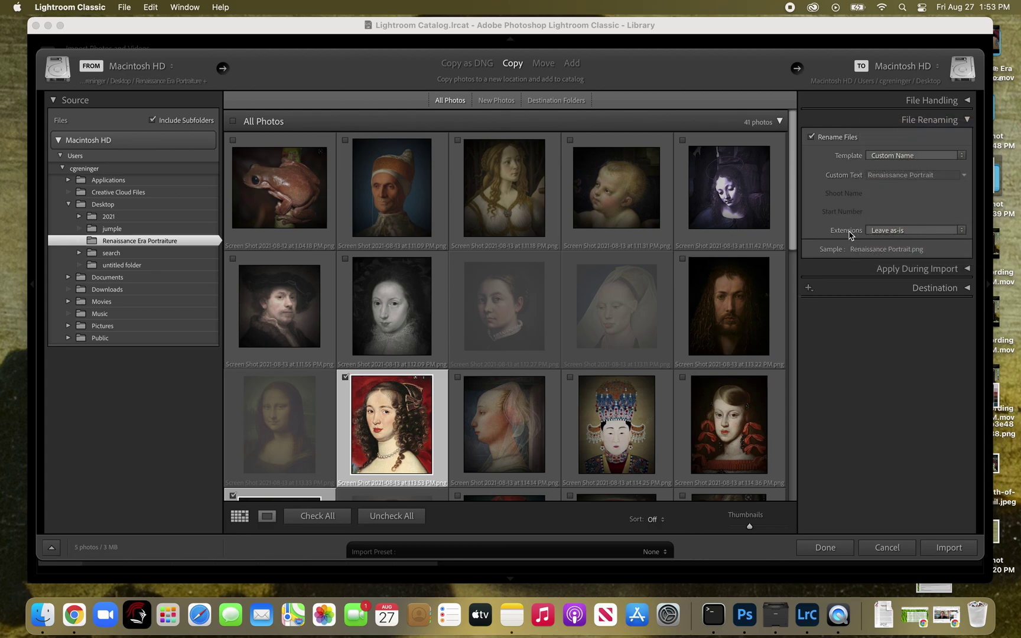
click(963, 176)
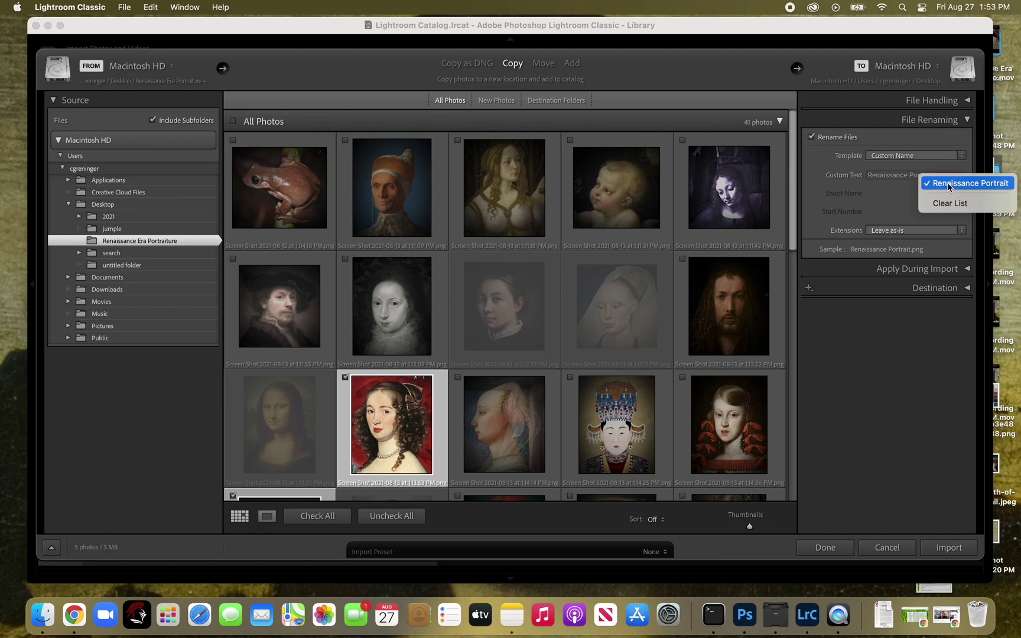
click(948, 184)
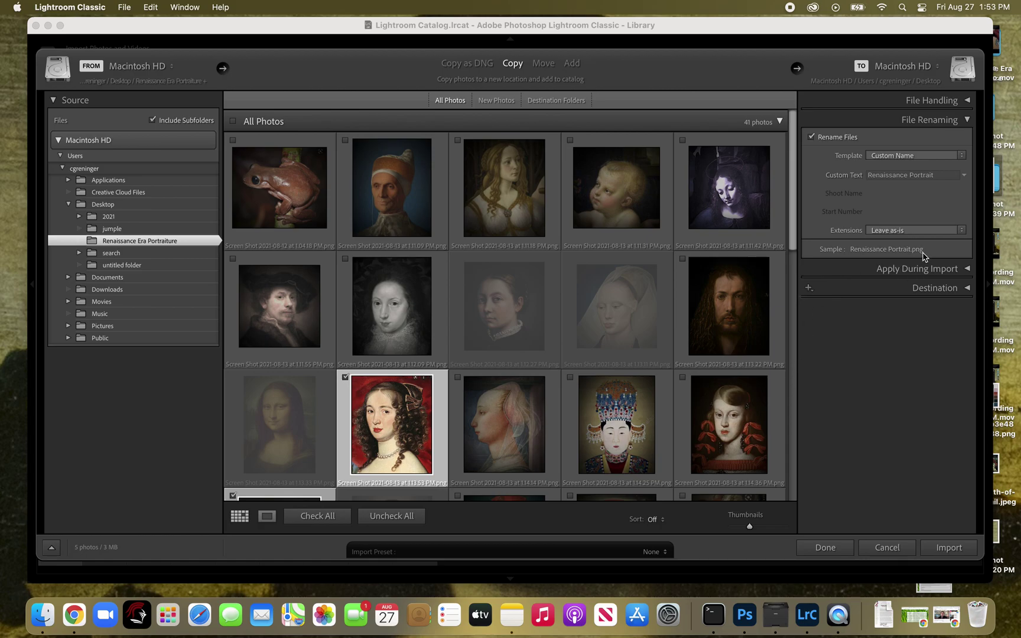
Set the import destination to the Renaissance Era Portraiture folder on the Desktop.
click(966, 121)
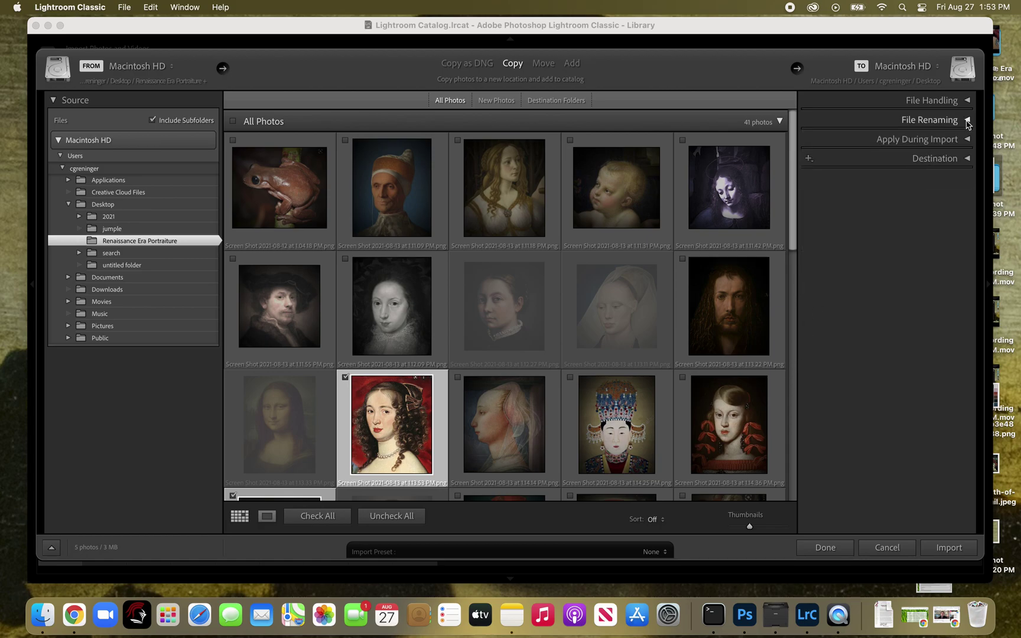
click(967, 159)
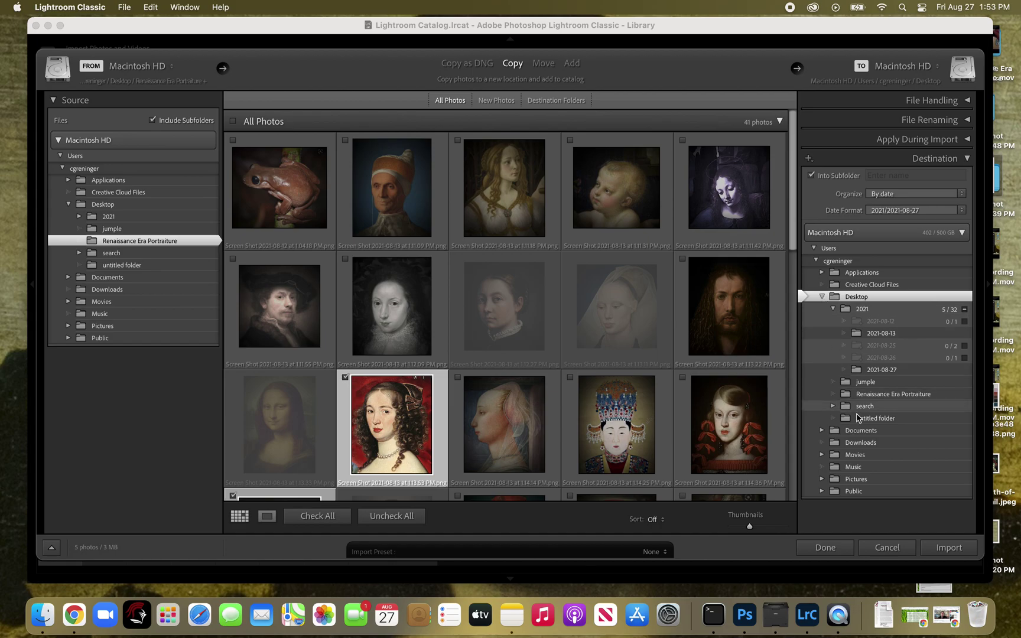
click(873, 394)
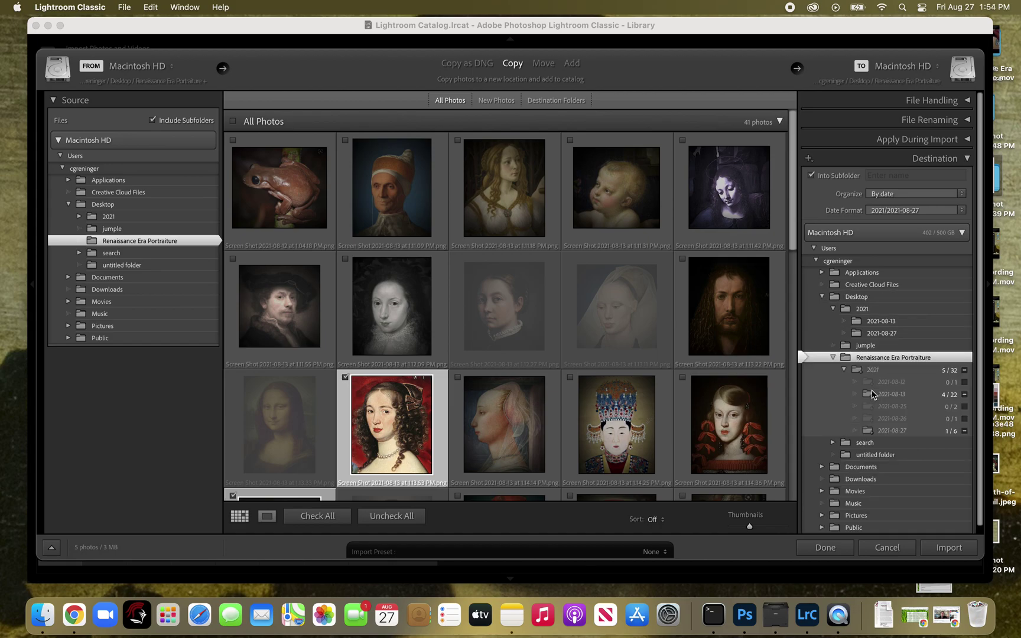
scroll(873, 394, down, 1)
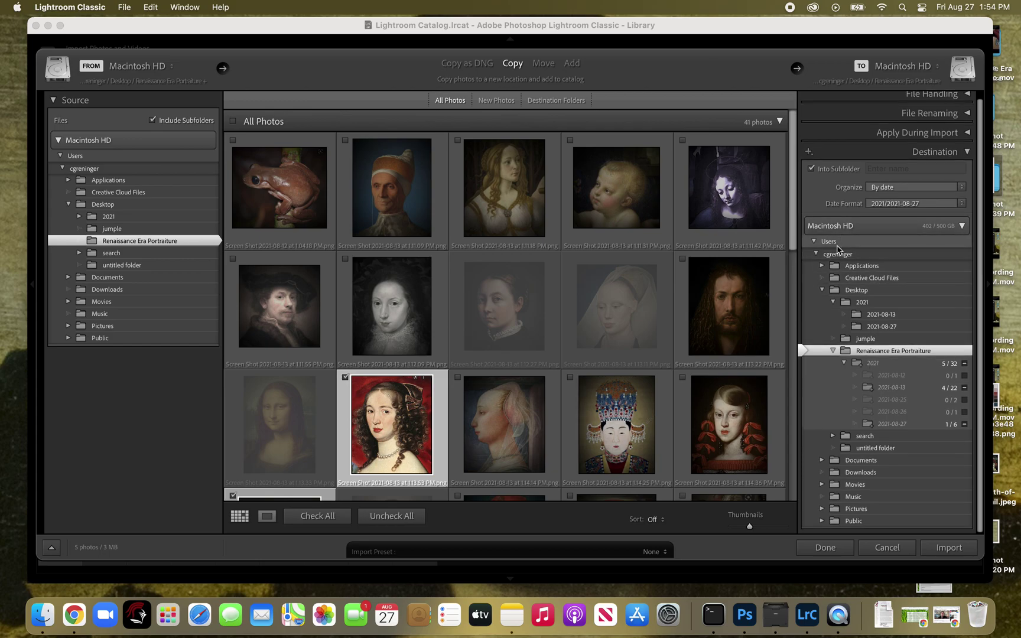
scroll(868, 384, down, 2)
scroll(862, 366, up, 2)
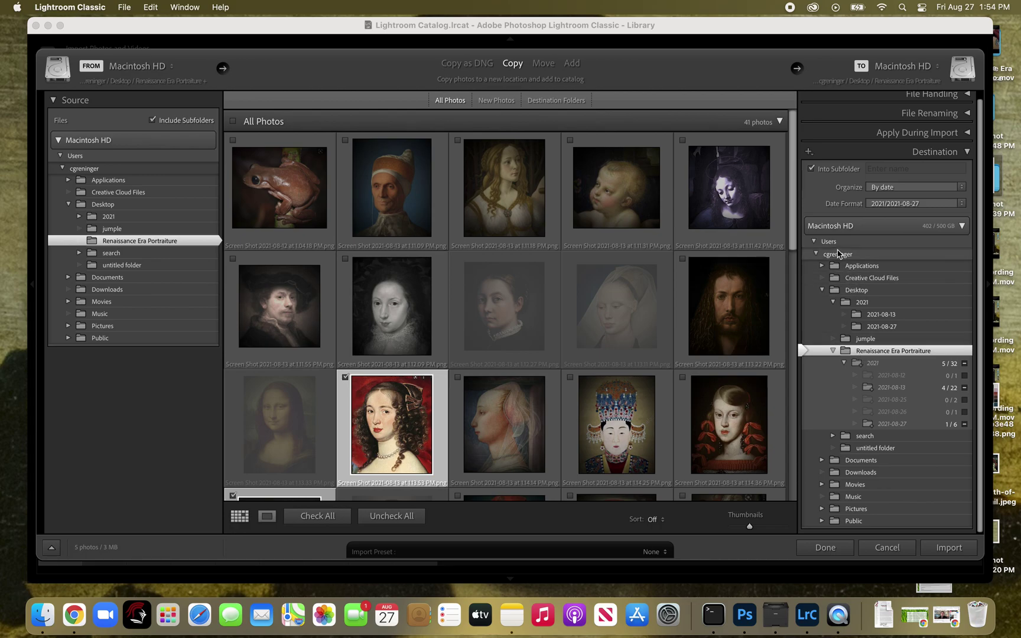
Switch the import destination to the Users folder and collapse the home folder below it.
click(818, 254)
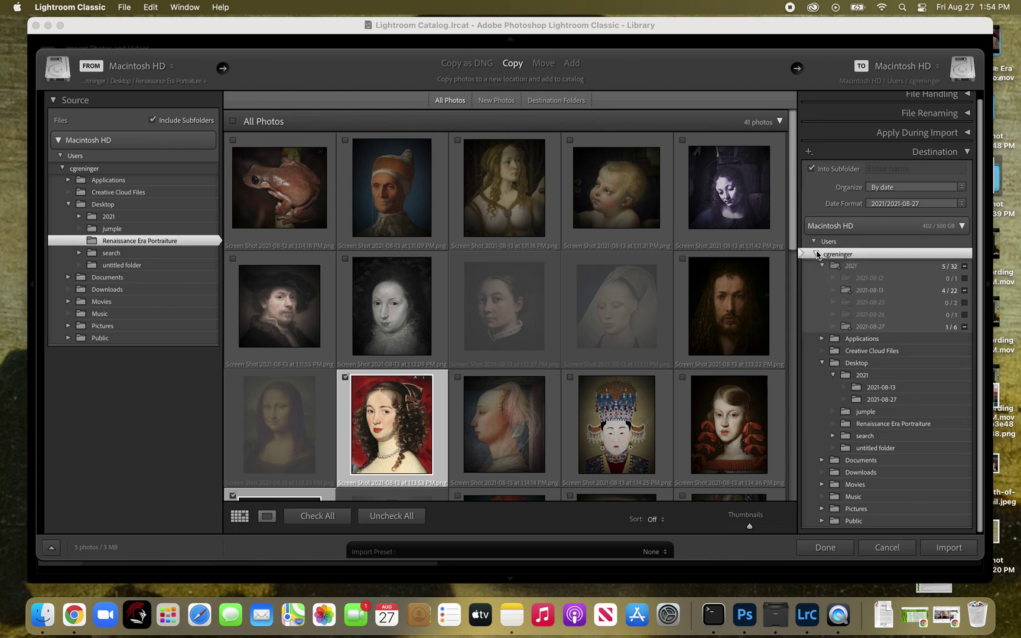
click(815, 242)
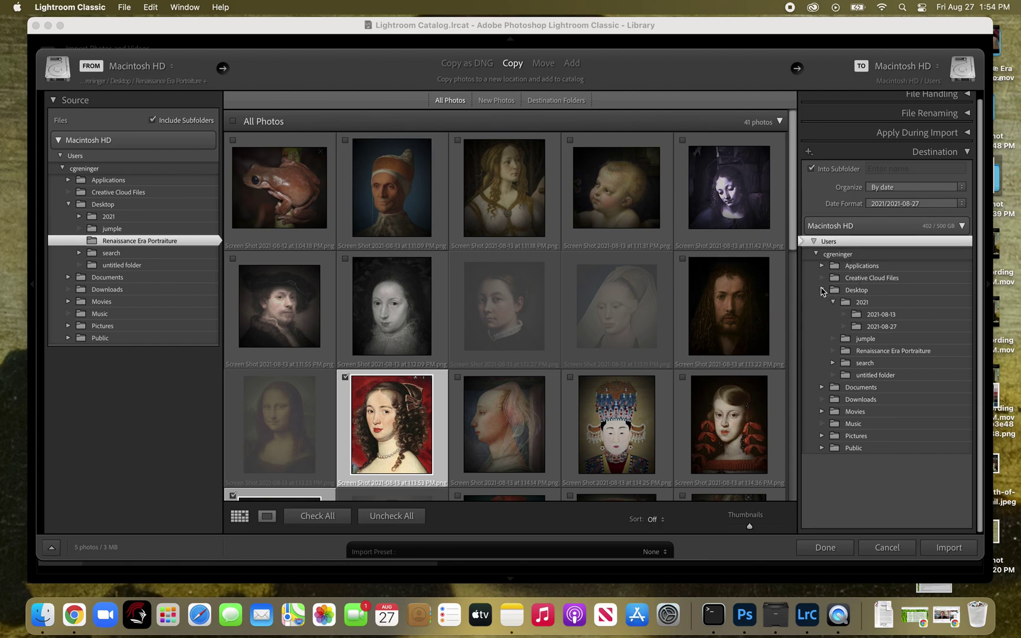
click(816, 255)
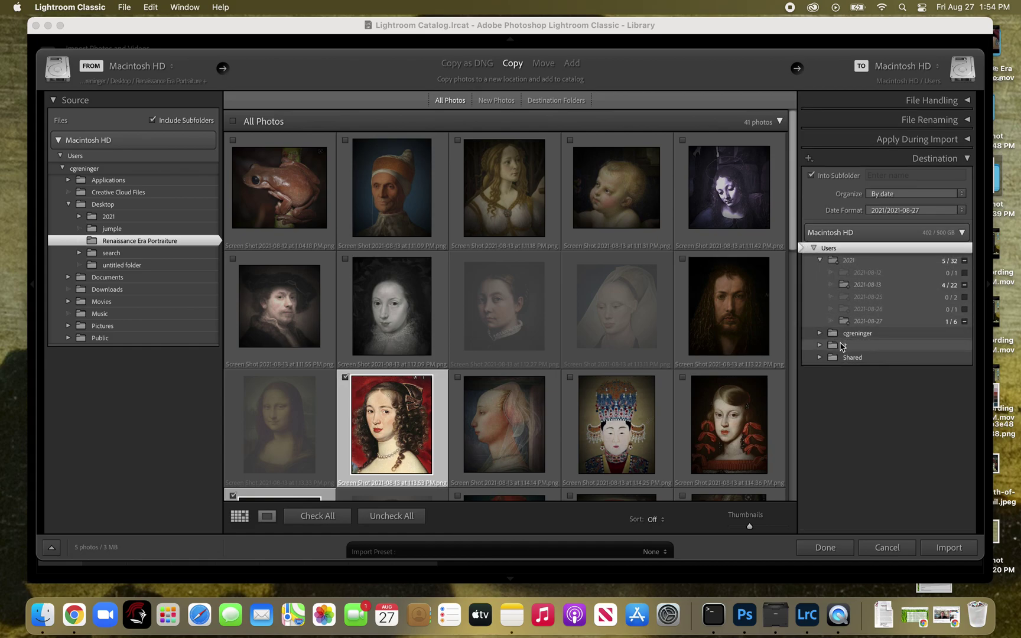
click(963, 234)
click(964, 235)
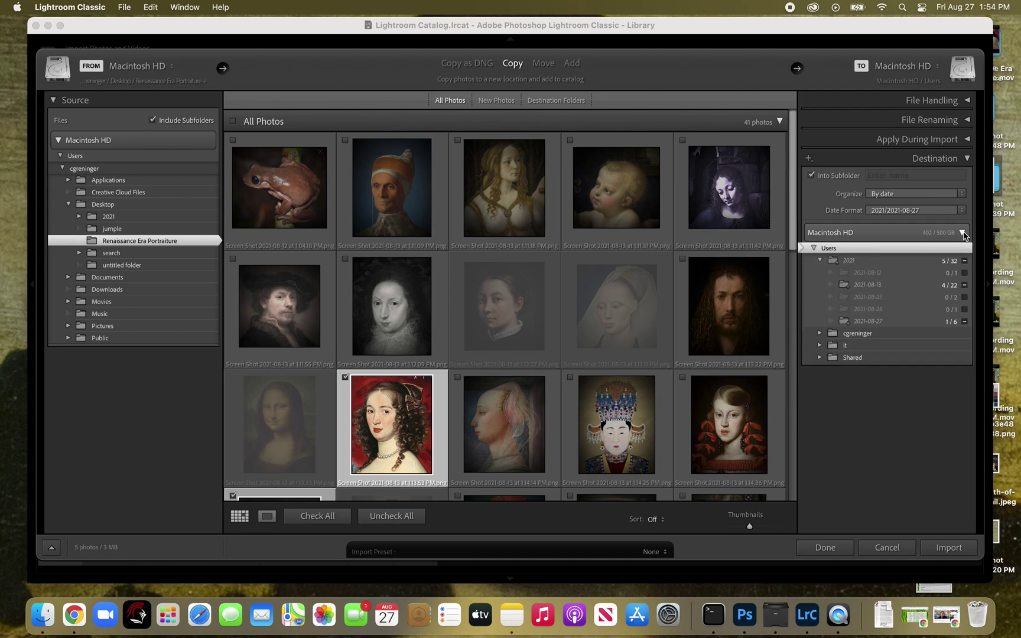
Set the import destination to the Desktop folder inside the home folder and import the five marked photos.
click(819, 261)
click(819, 272)
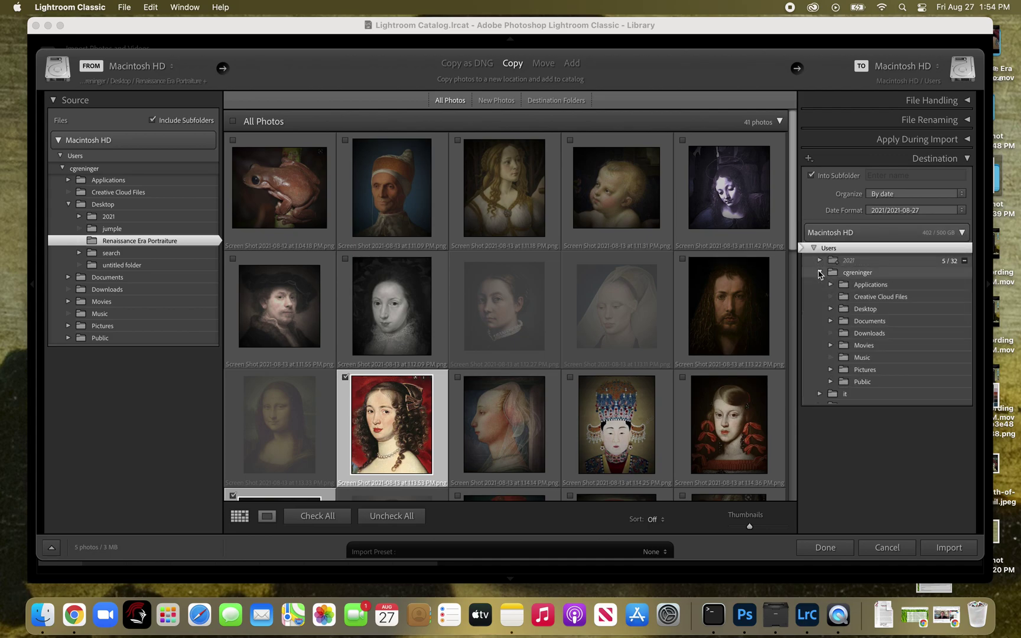
click(861, 311)
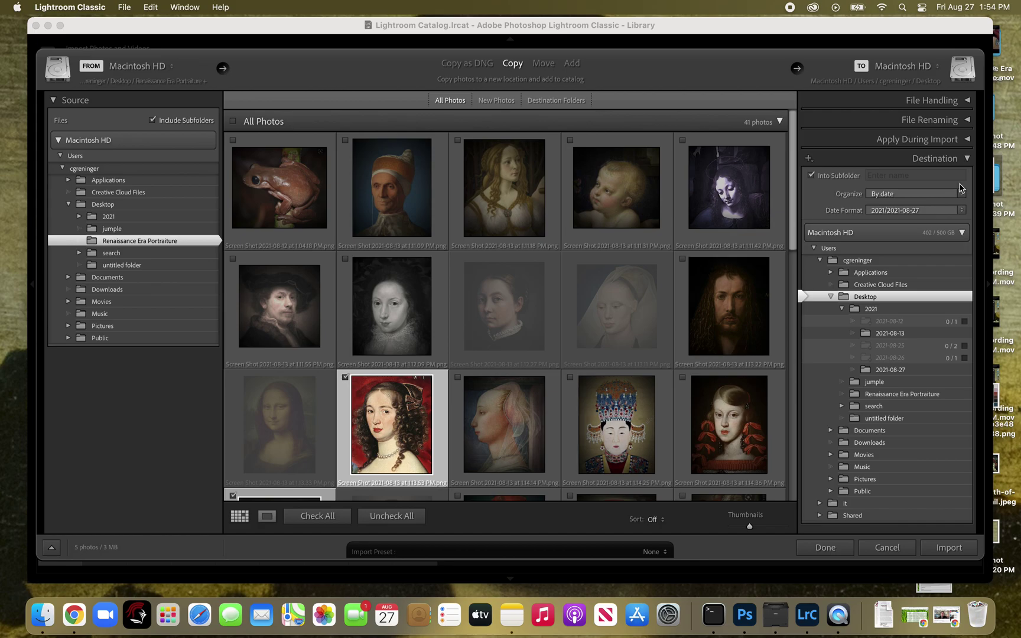
click(961, 232)
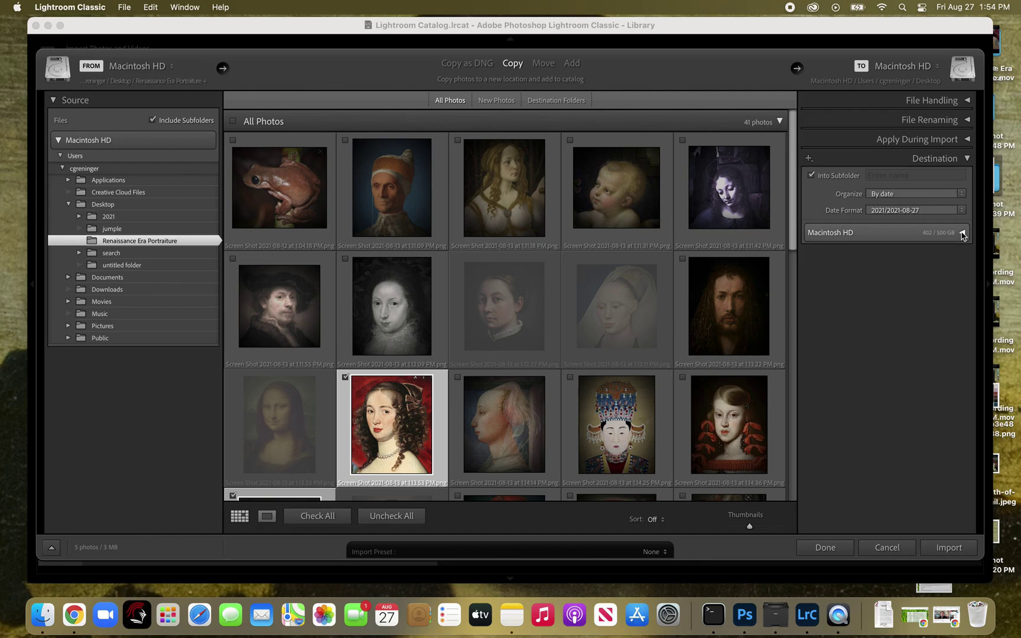
click(967, 158)
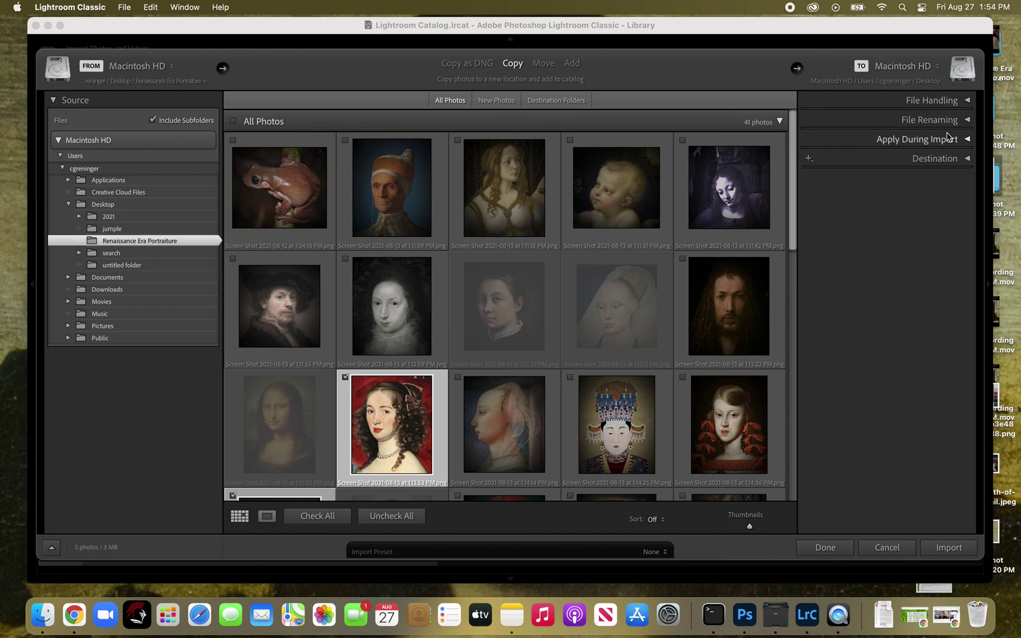
click(948, 548)
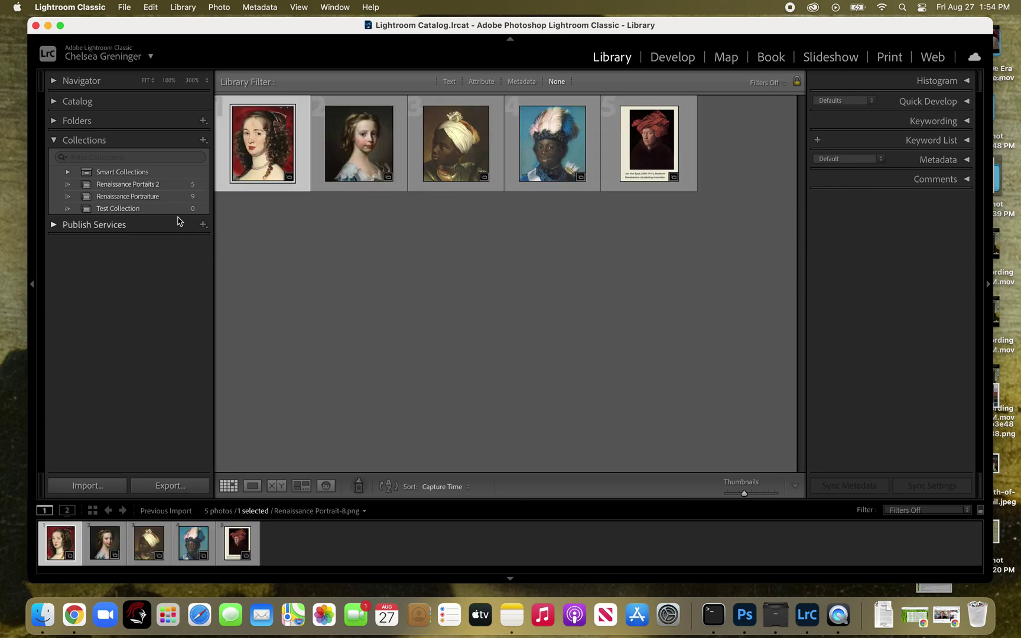
double_click(153, 197)
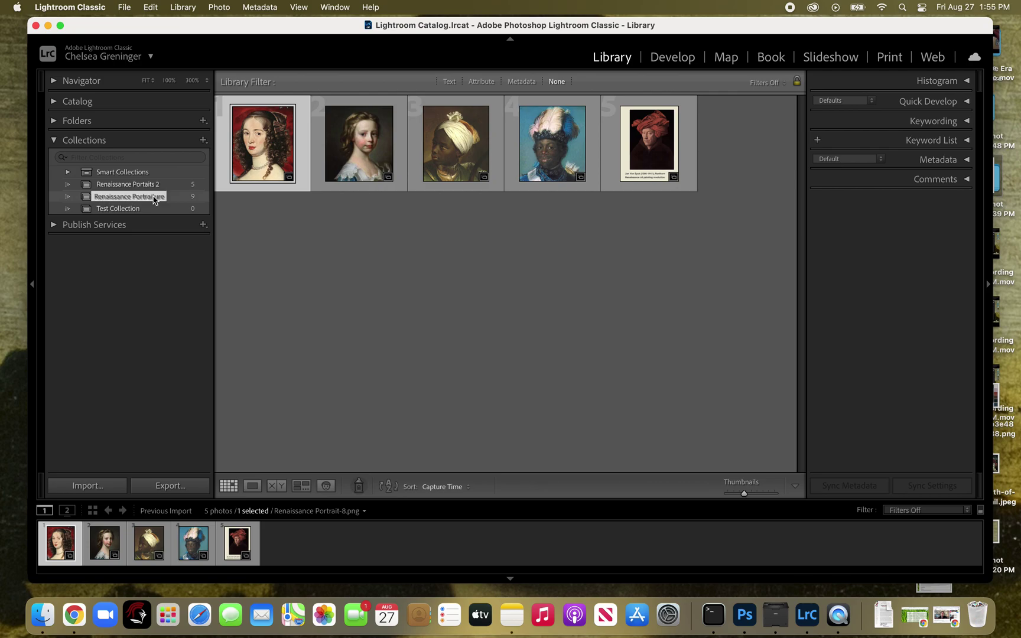
drag(951, 33, 958, 9)
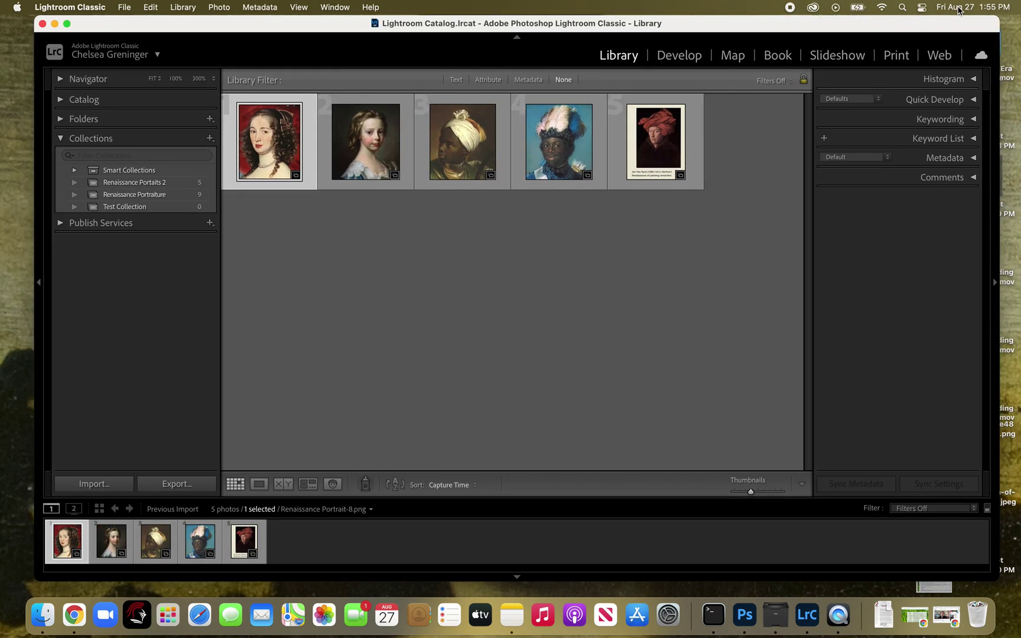